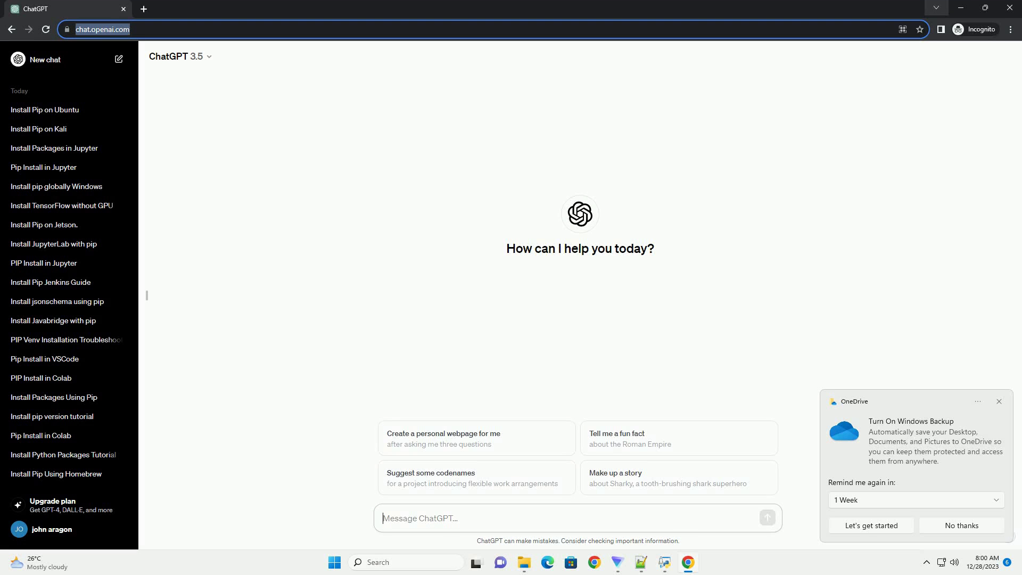
{"action": "type", "text": "write an informative tutorial about how to pip install in kaggle with code example"}
Send ChatGPT the request for an informative Kaggle pip-install tutorial with a code example.
{"action": "key", "text": "Return"}
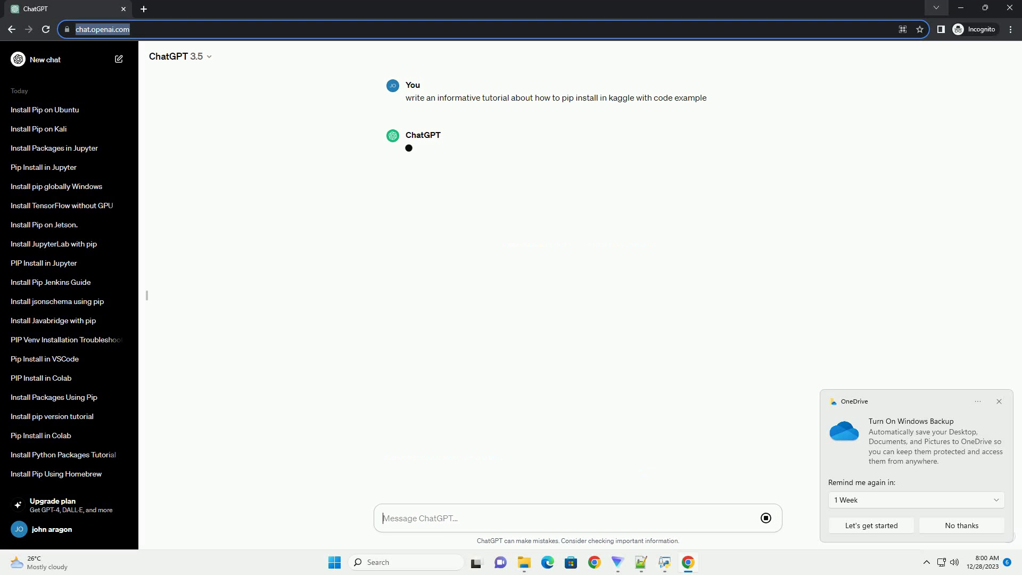